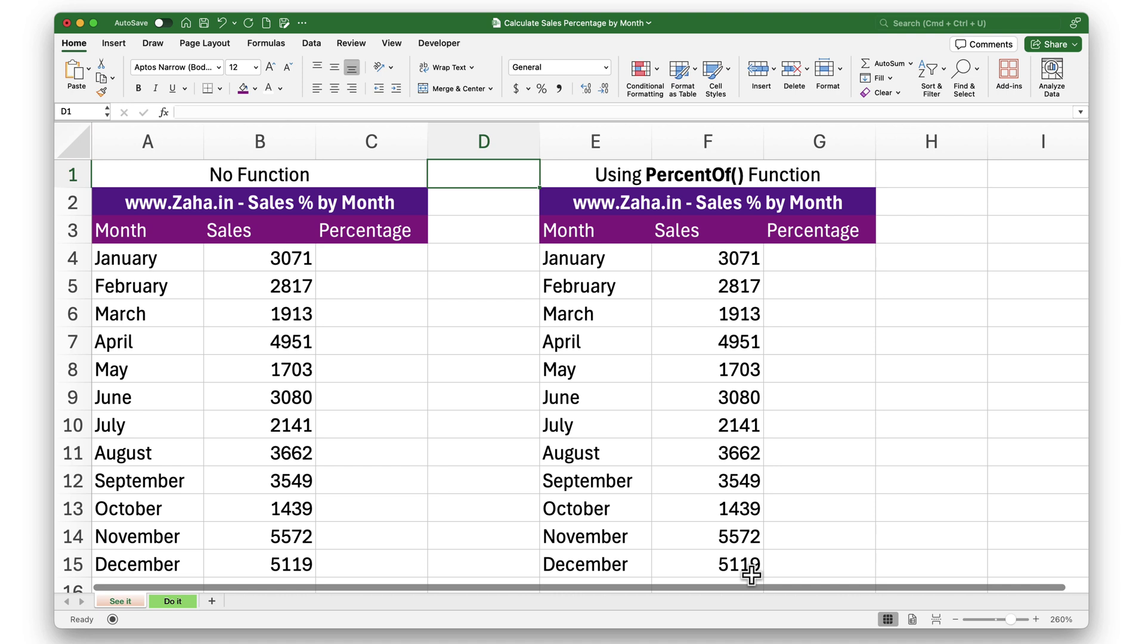
Step: Compare the finished example on the See it sheet, then return to the Do it sheet
click(118, 602)
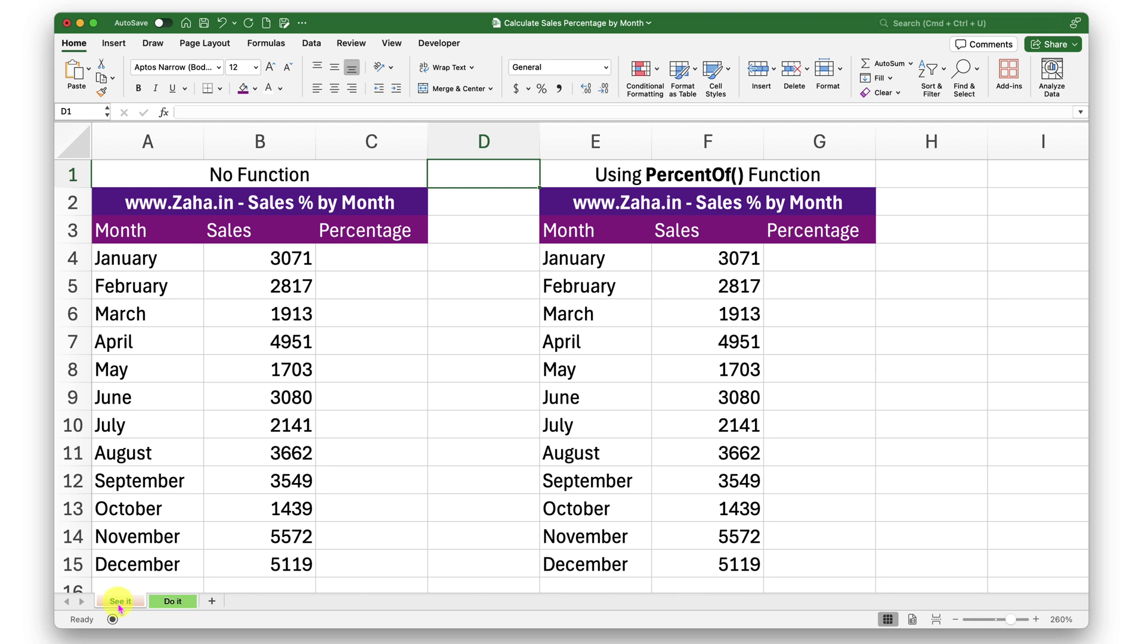
click(173, 602)
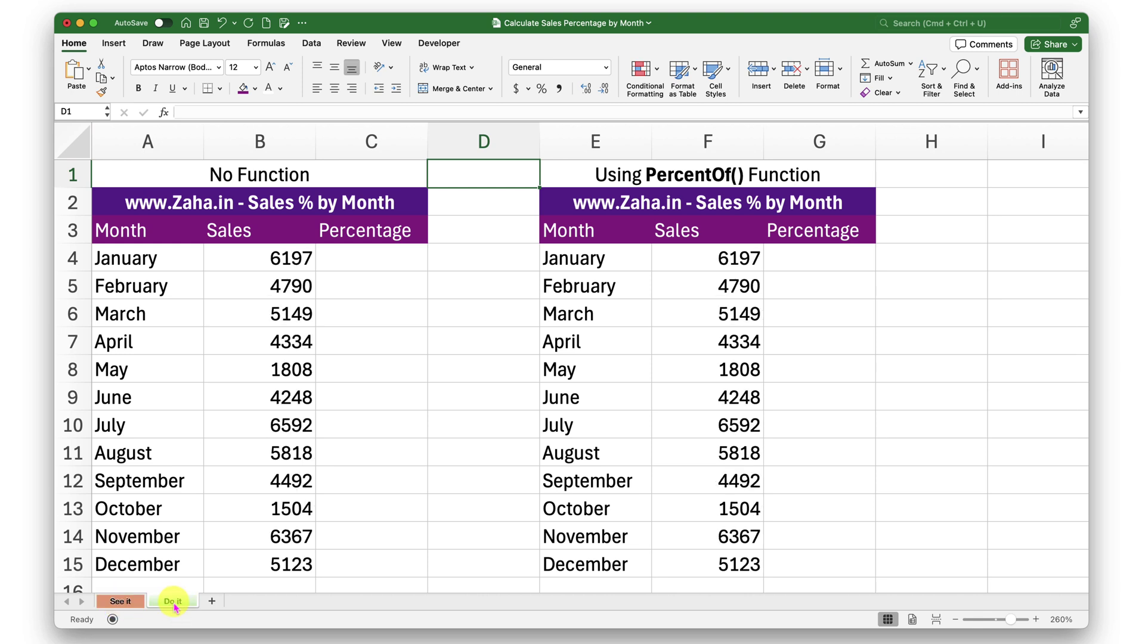
click(117, 602)
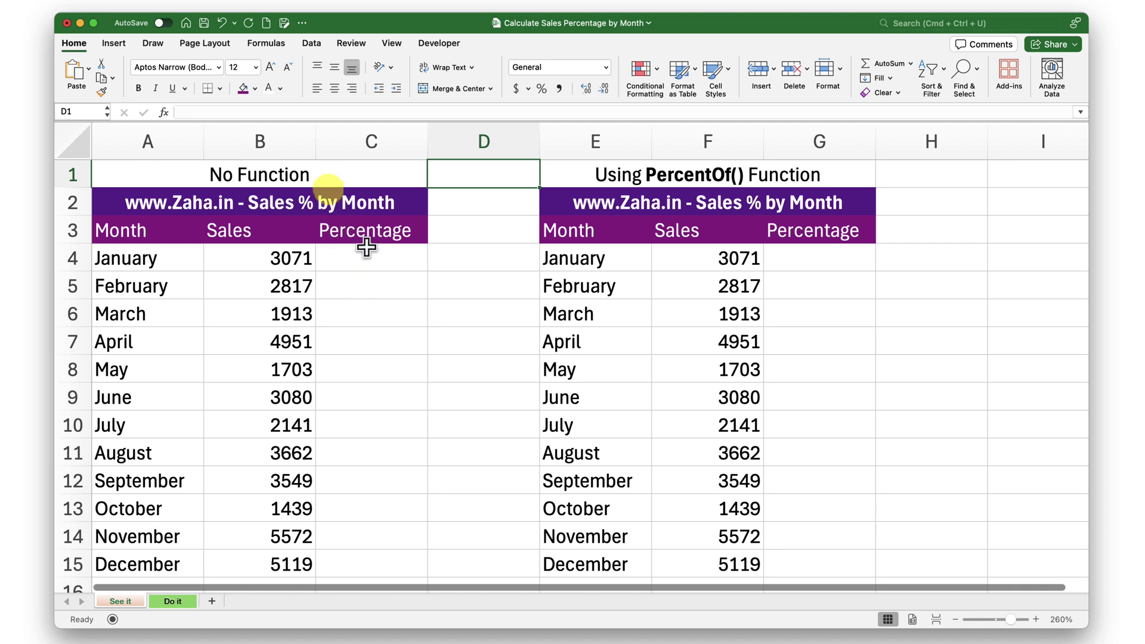
Step: Review the No Function table, January's Percentage cells and the B4:B15 monthly sales
drag(327, 181, 347, 557)
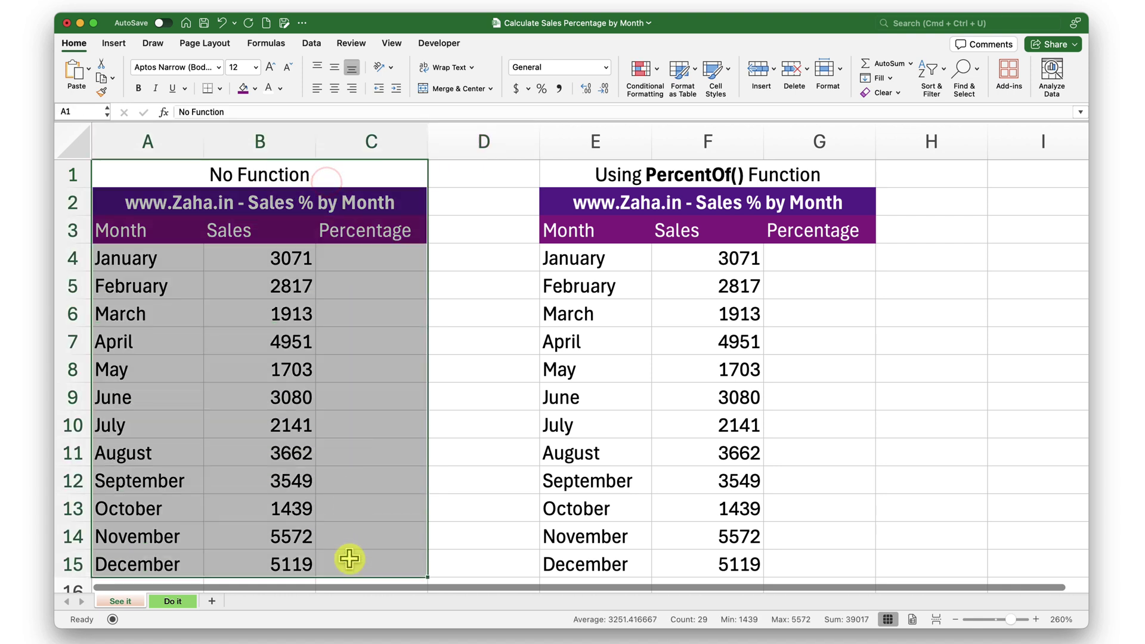
click(471, 365)
click(369, 265)
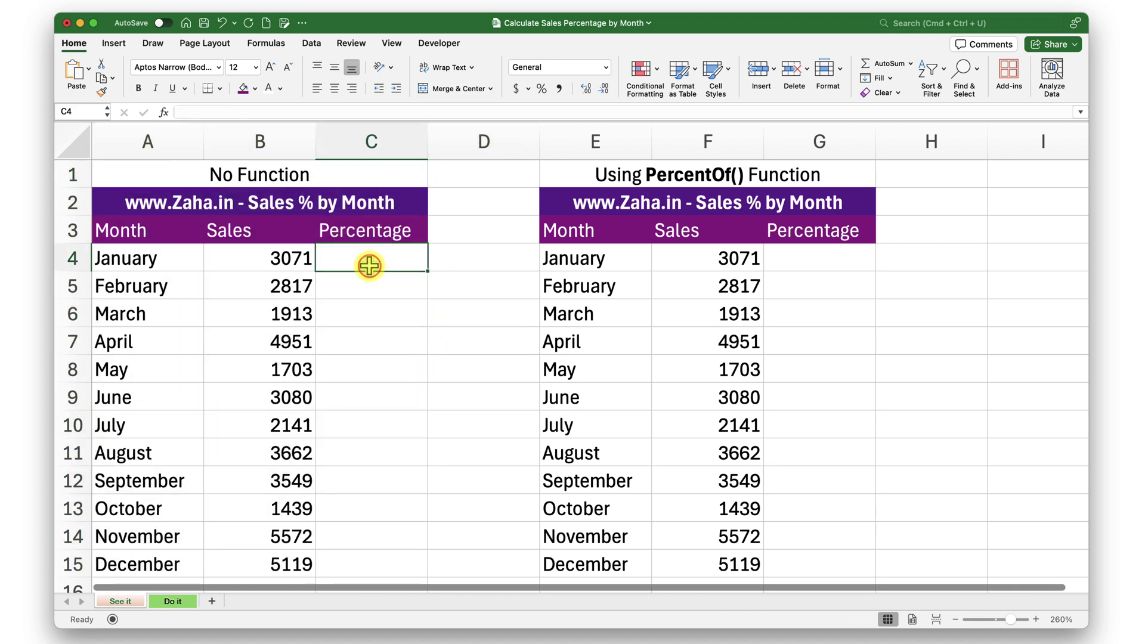
click(847, 264)
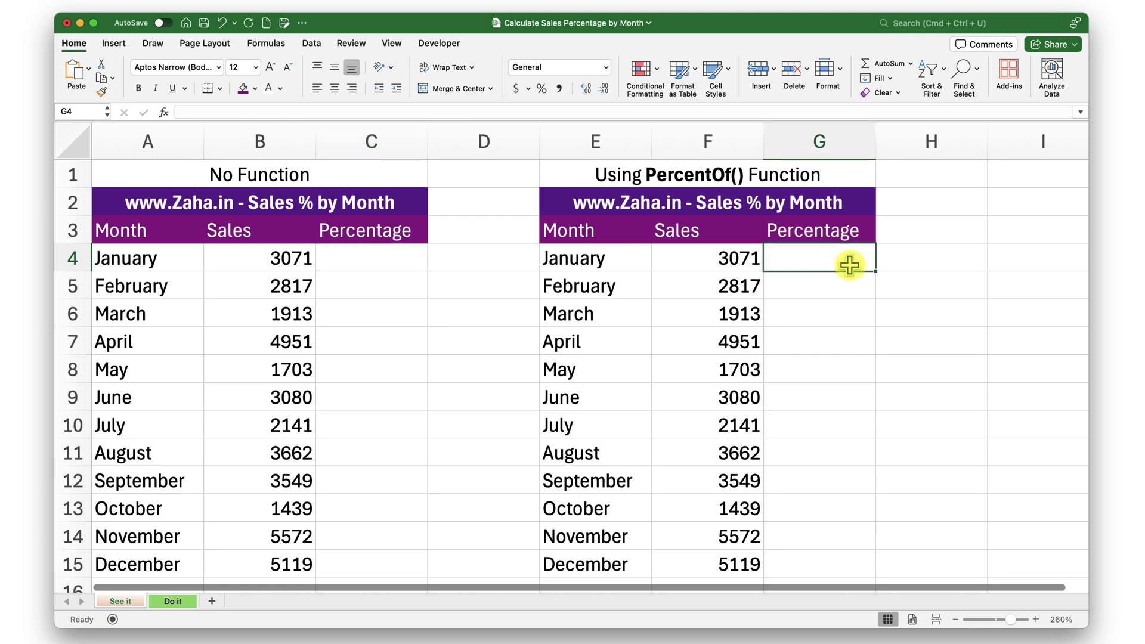
click(382, 270)
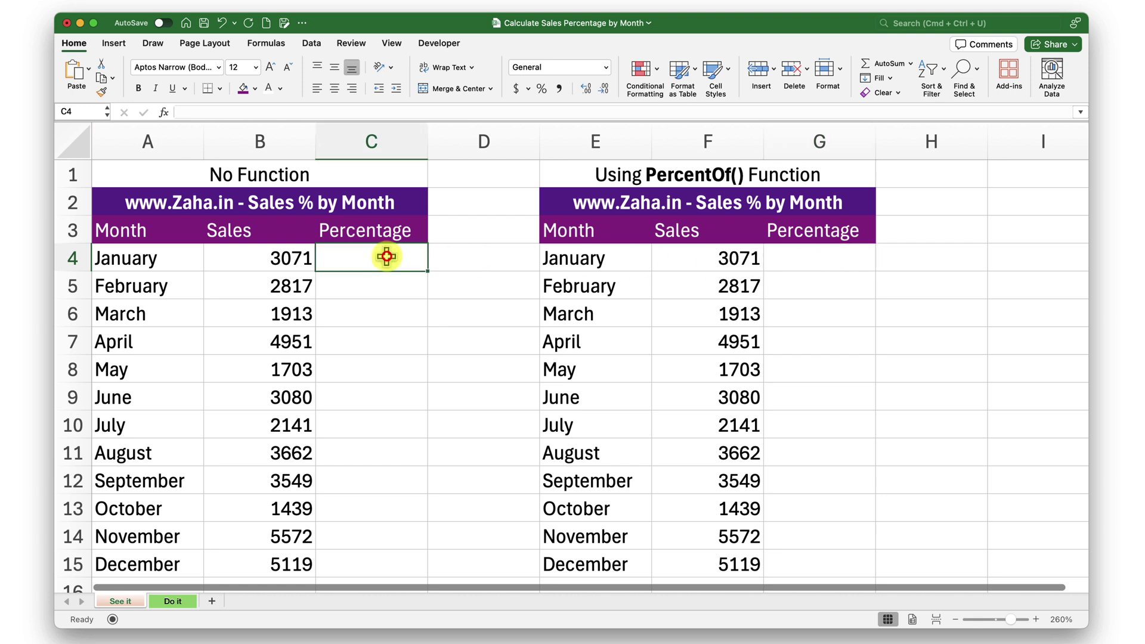
click(268, 262)
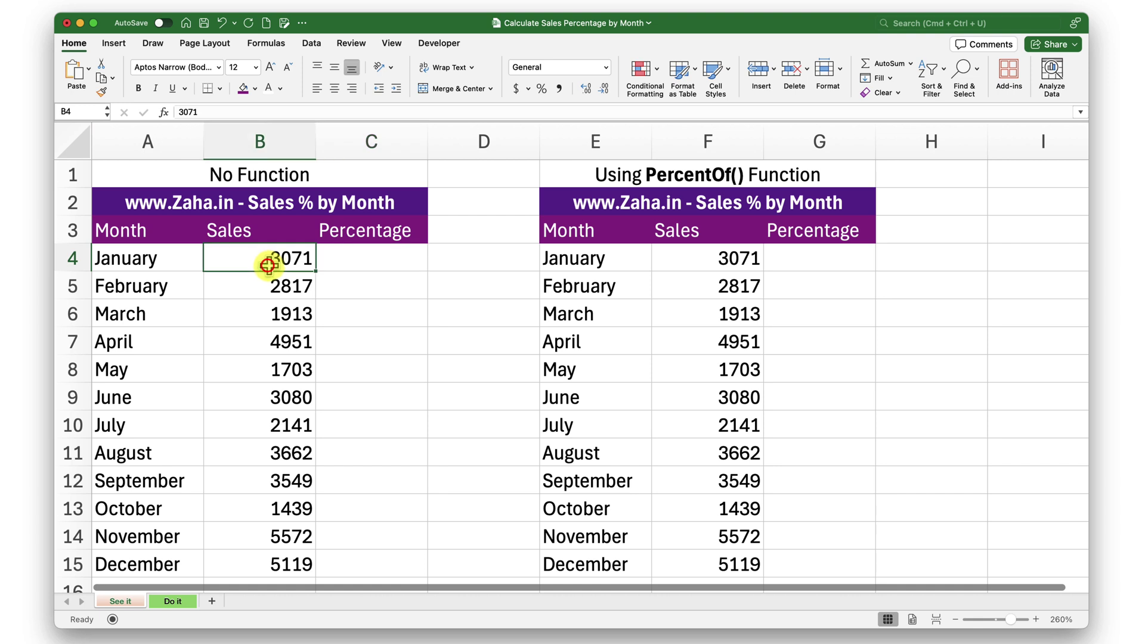
drag(269, 258, 283, 562)
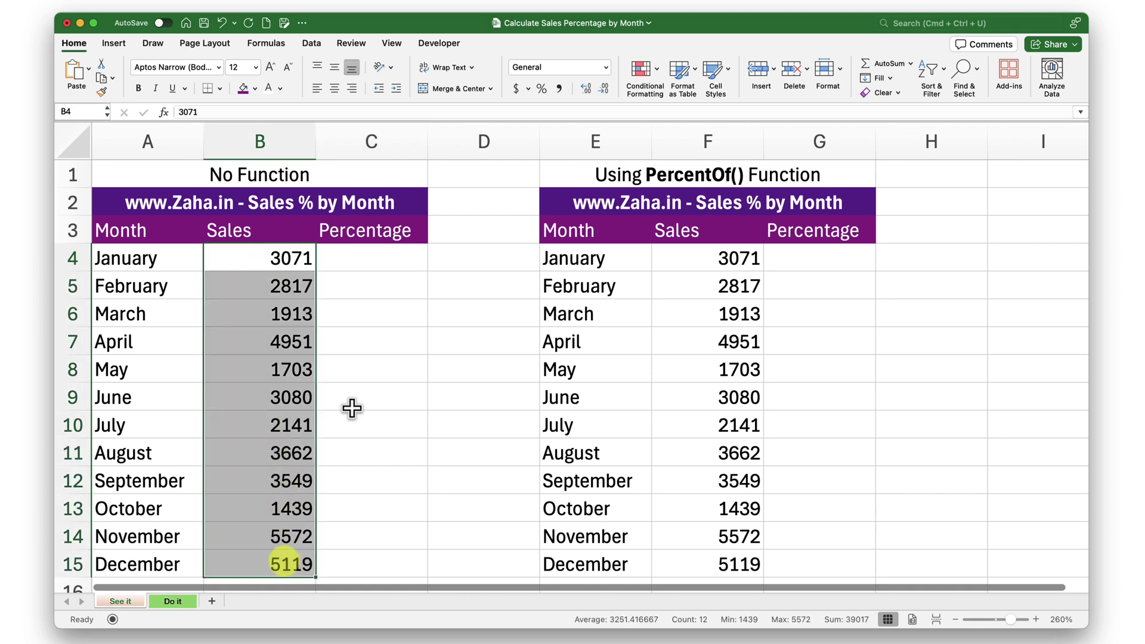
Step: Begin a formula in C4 that references January's sales in B4
click(390, 264)
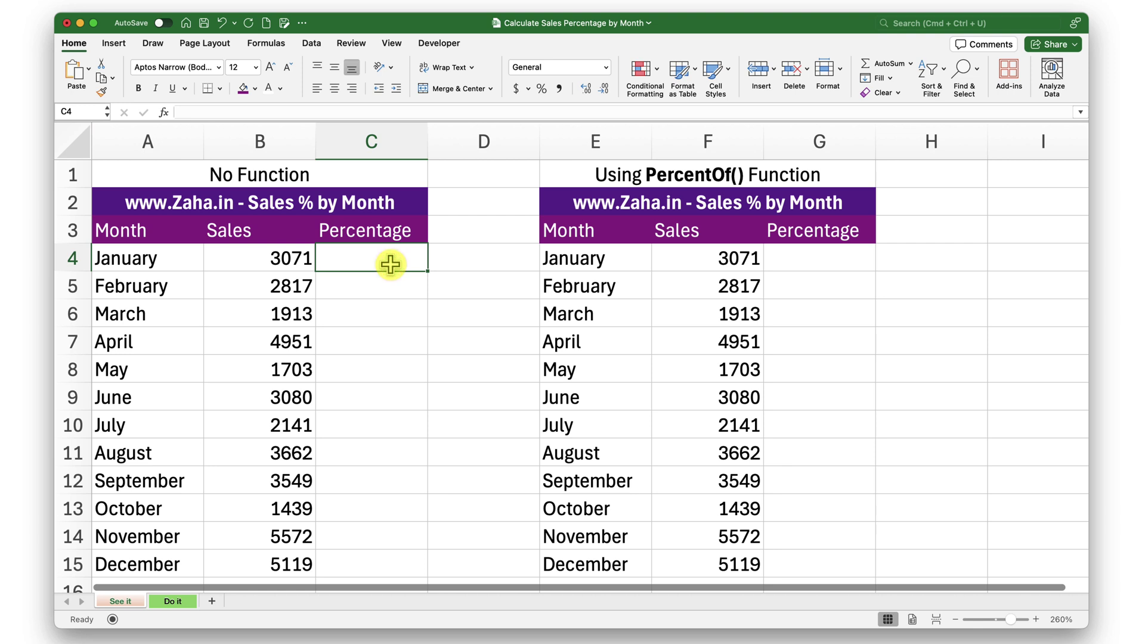
text(=)
click(281, 258)
Step: Complete C4 as =B4/SUM($B$4:$B$15), giving January's share of 0.07870928
click(281, 258)
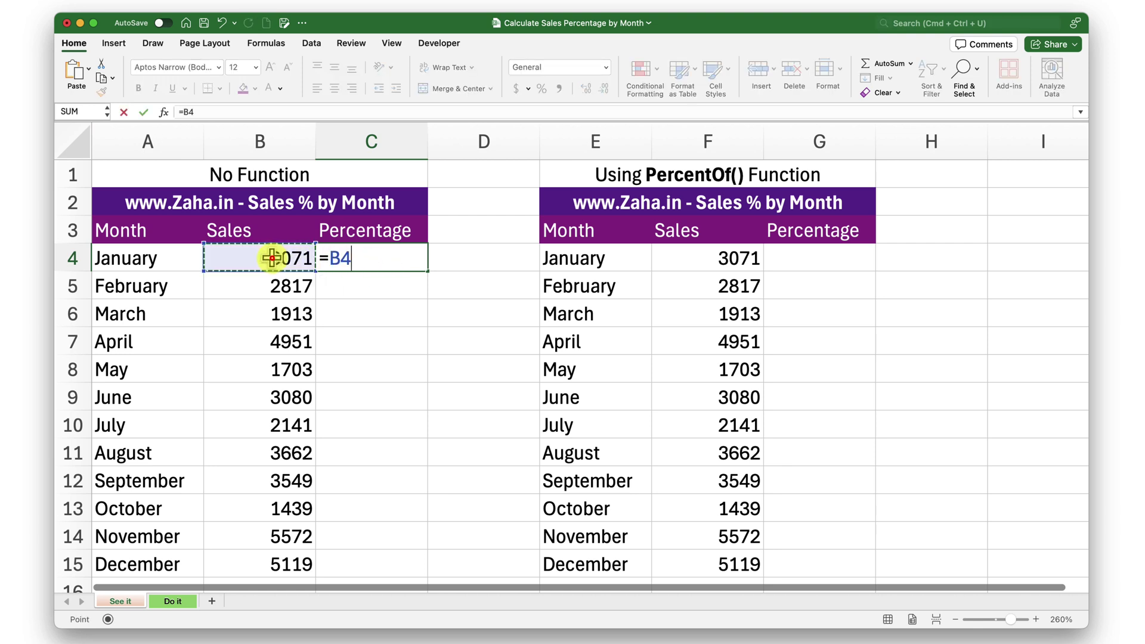
text(/)
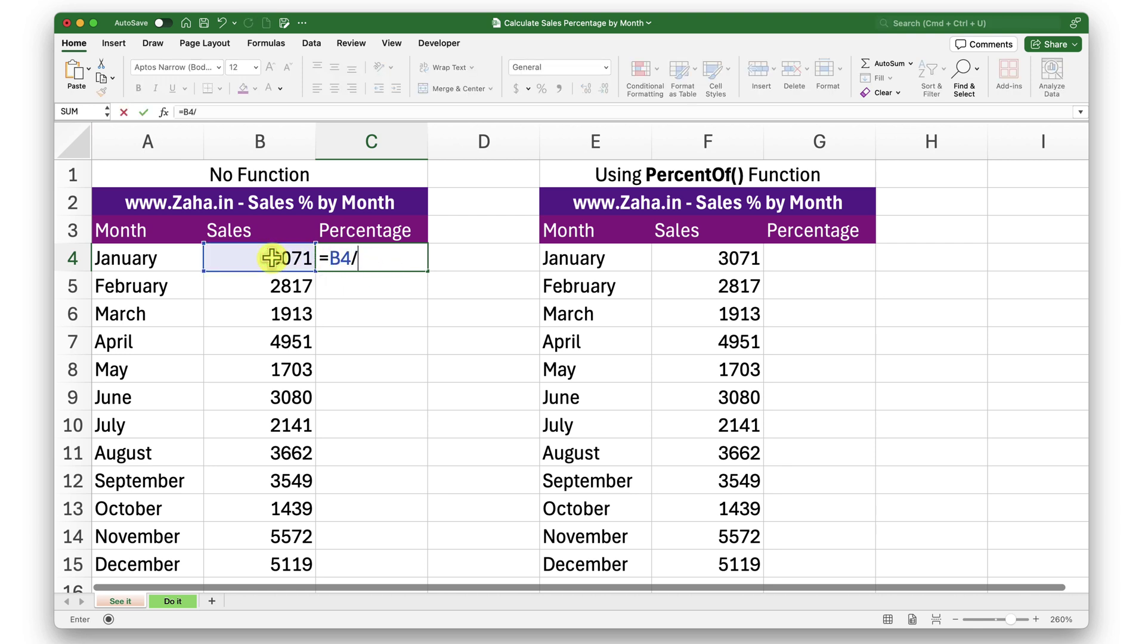
text(sum)
key(Tab)
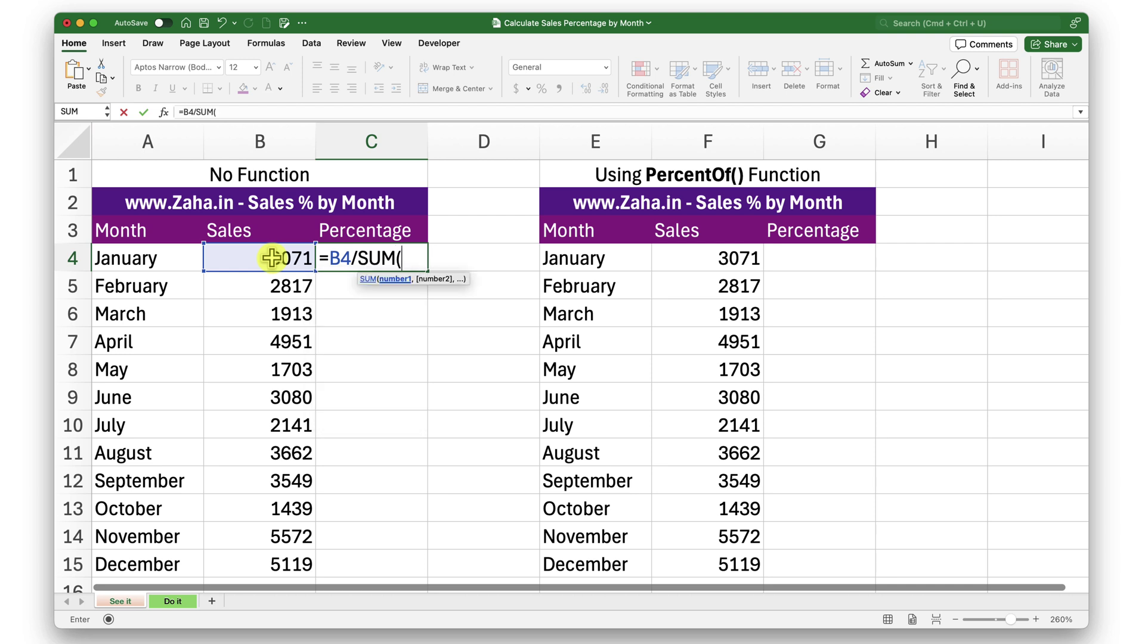
drag(273, 253, 273, 544)
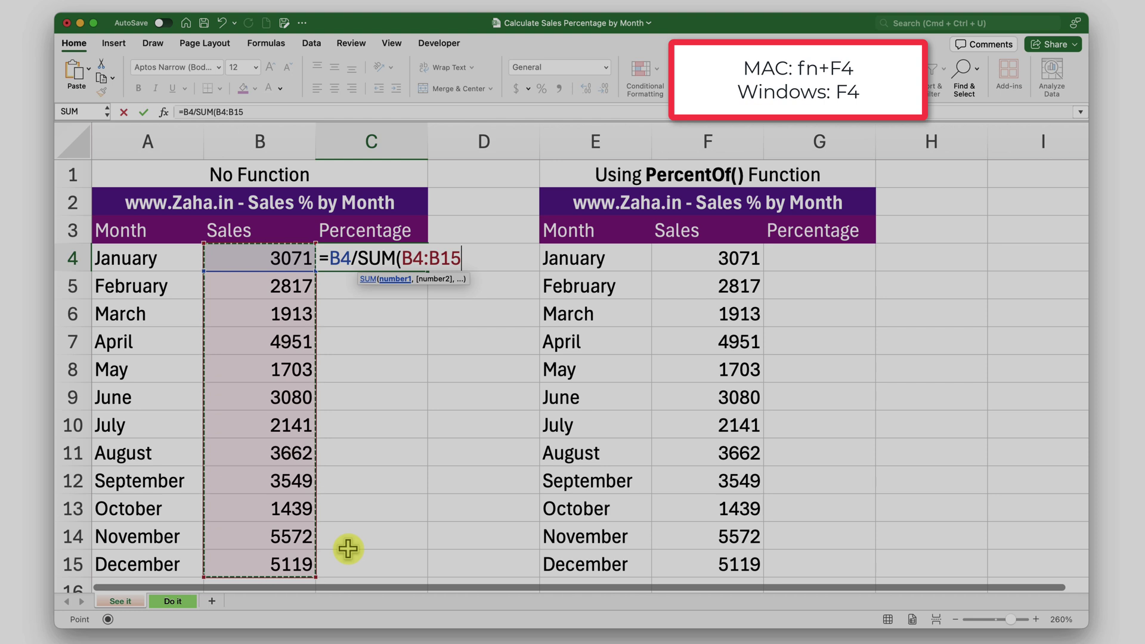
key(F4)
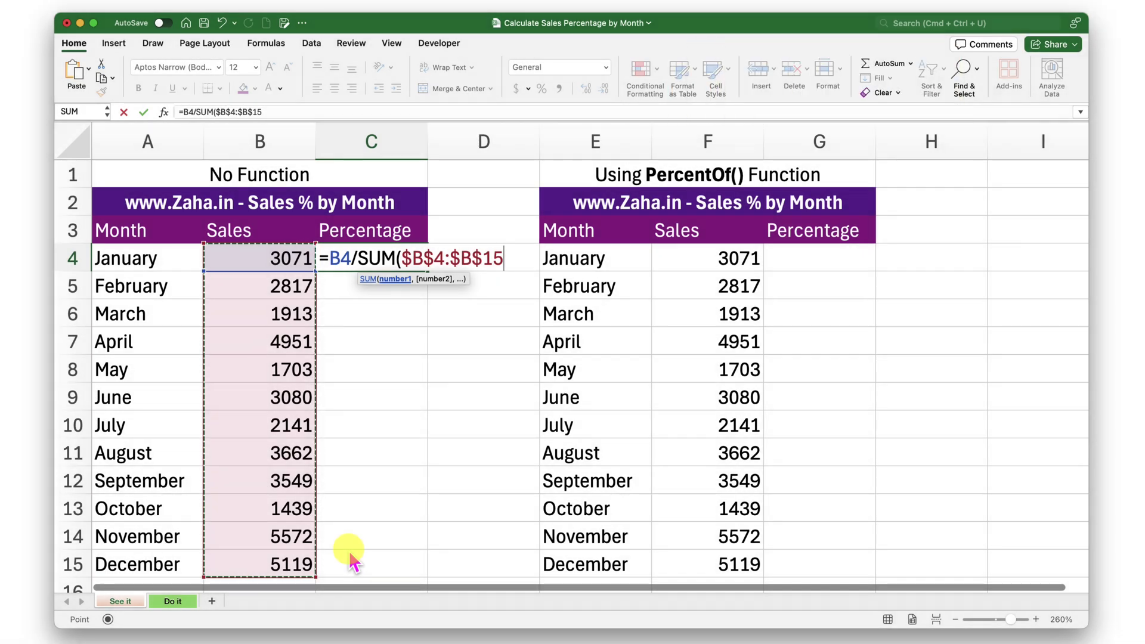
text())
key(Return)
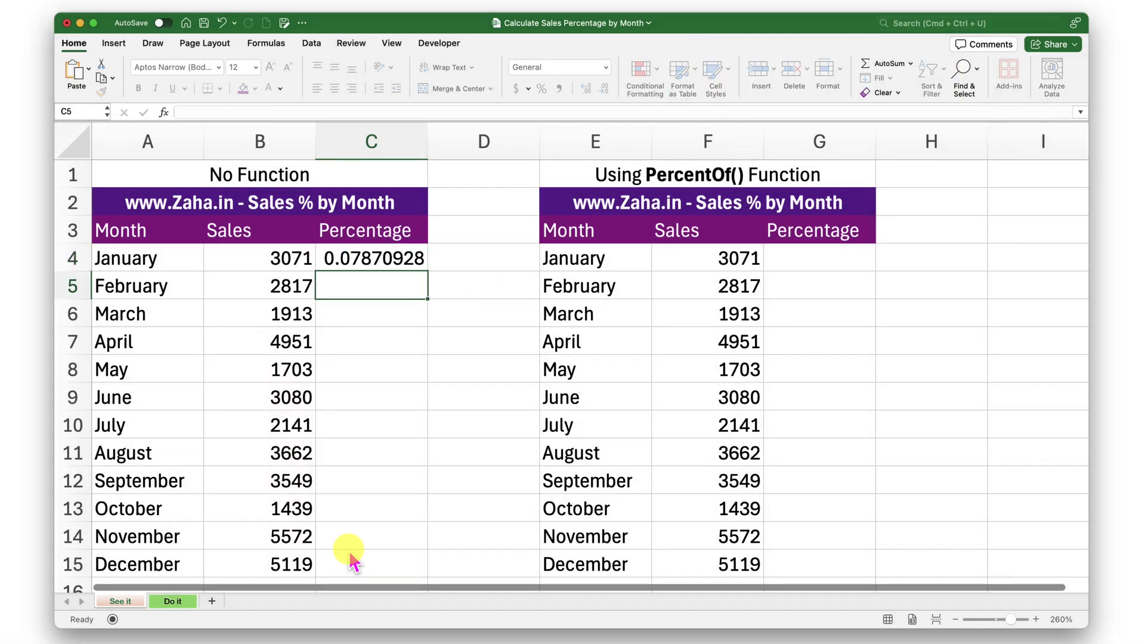
Step: Fill the share formula down to December and format C4:C15 as two-decimal percentages
click(416, 266)
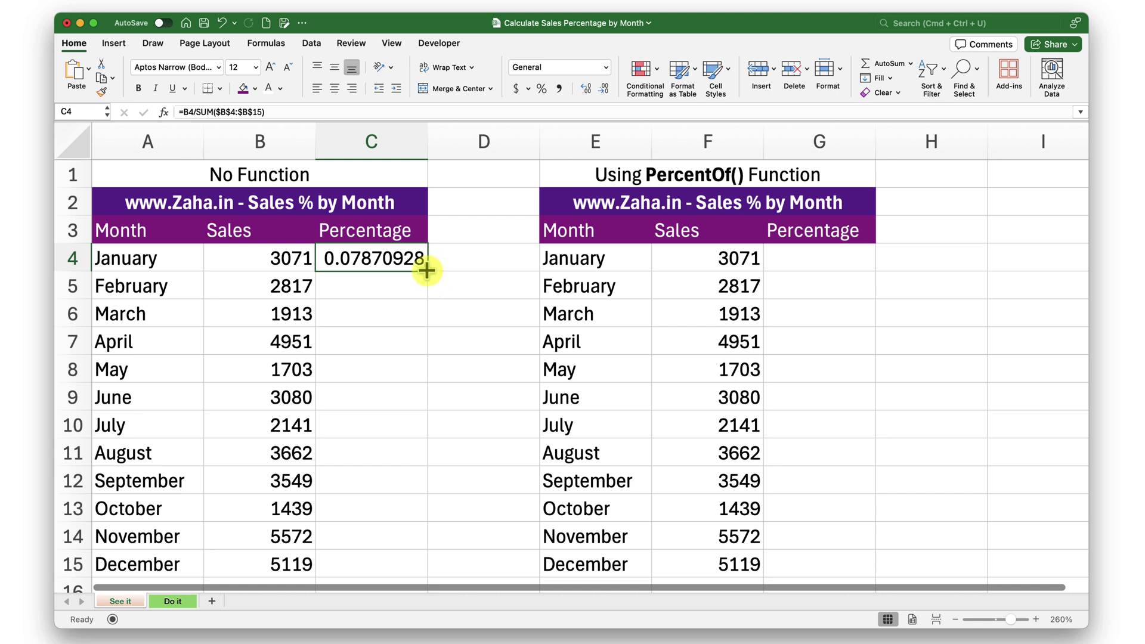
double_click(427, 270)
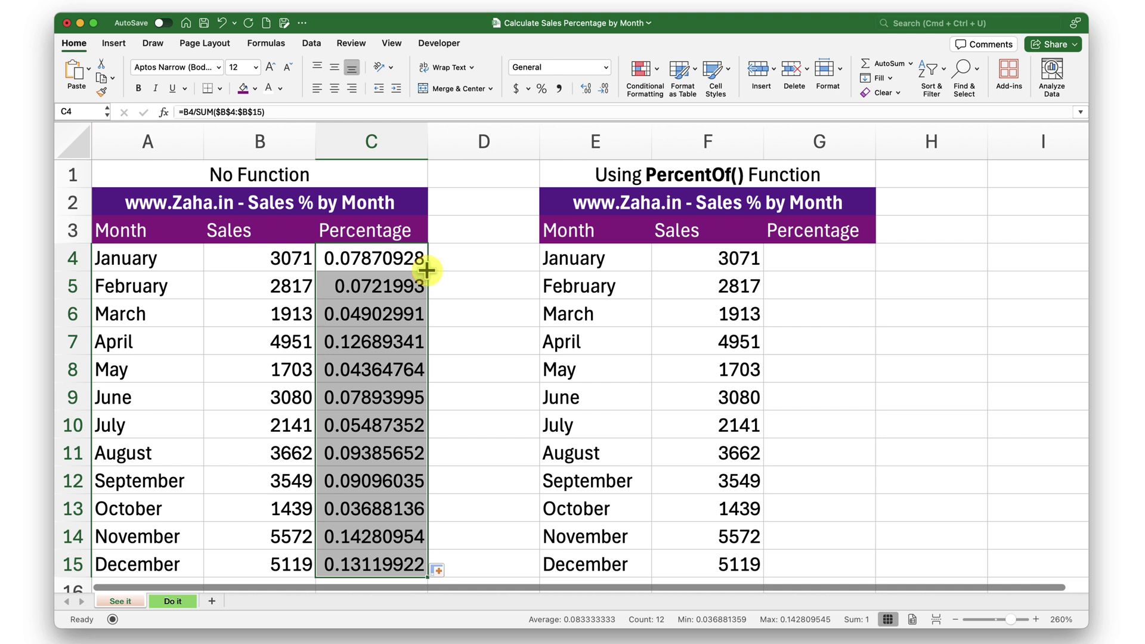
click(542, 97)
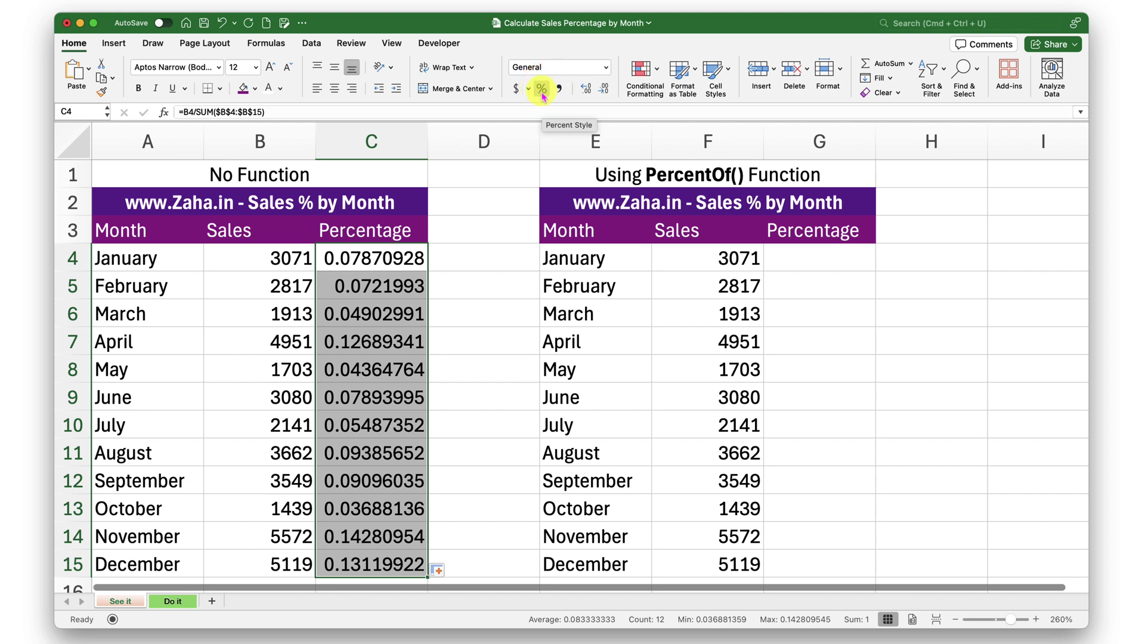
click(541, 89)
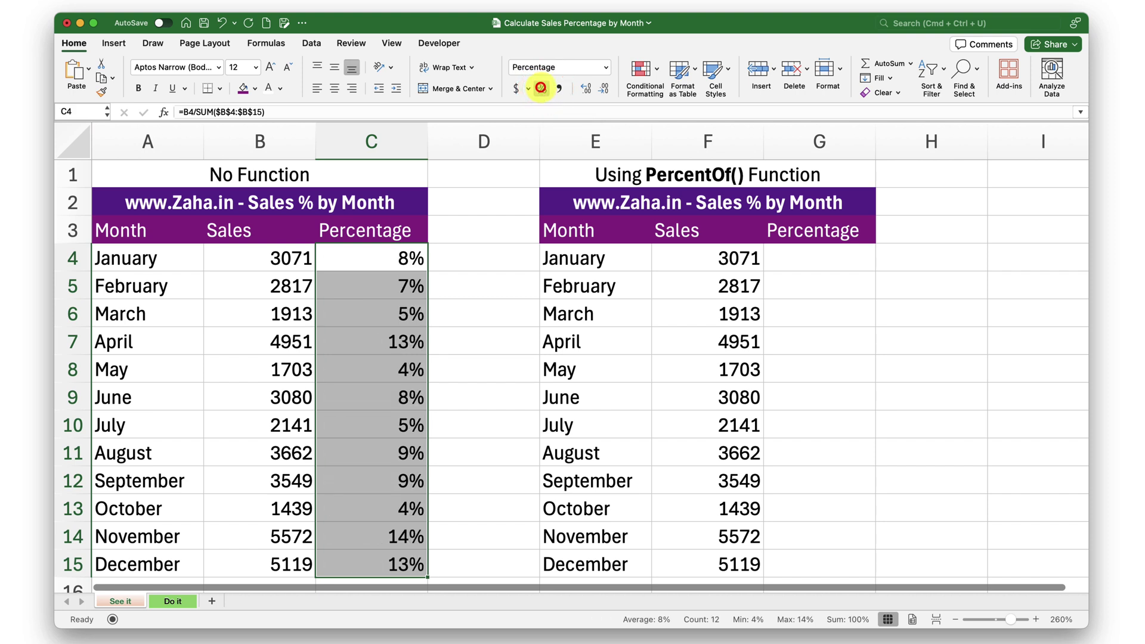
click(586, 91)
click(586, 90)
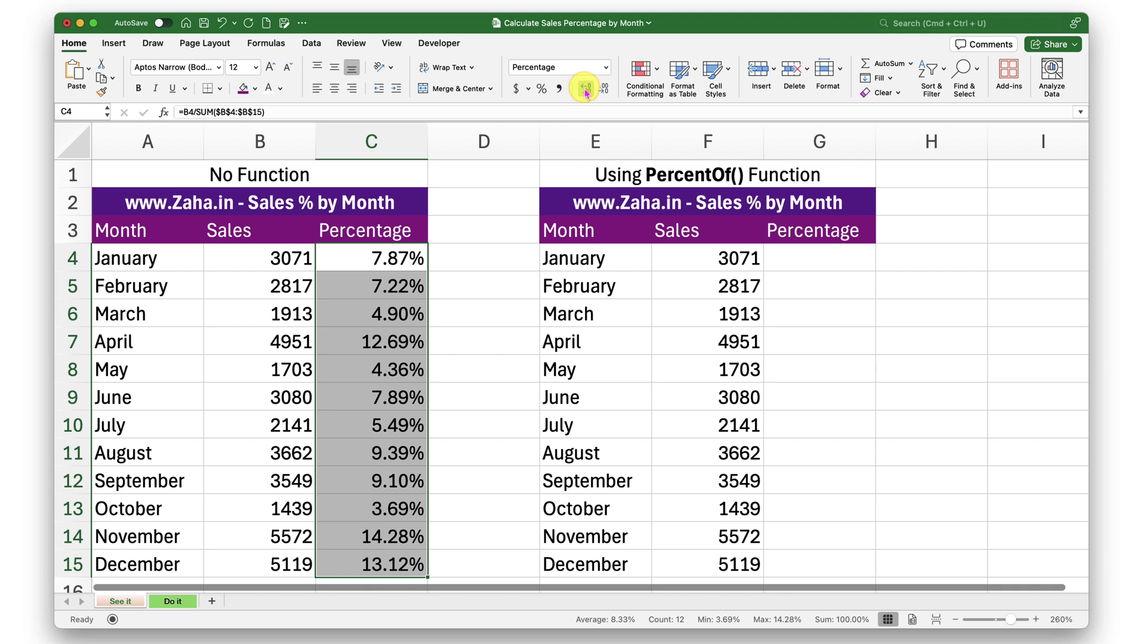
Step: Review the January–August sales and C4's division formula, then select G4
click(292, 258)
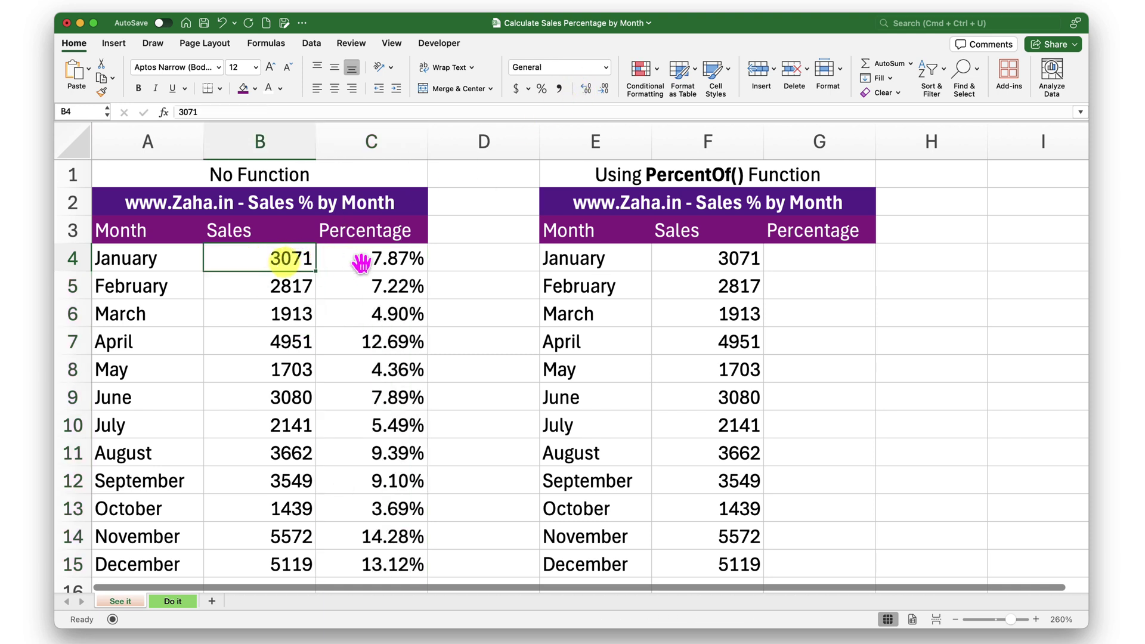
drag(275, 262, 274, 456)
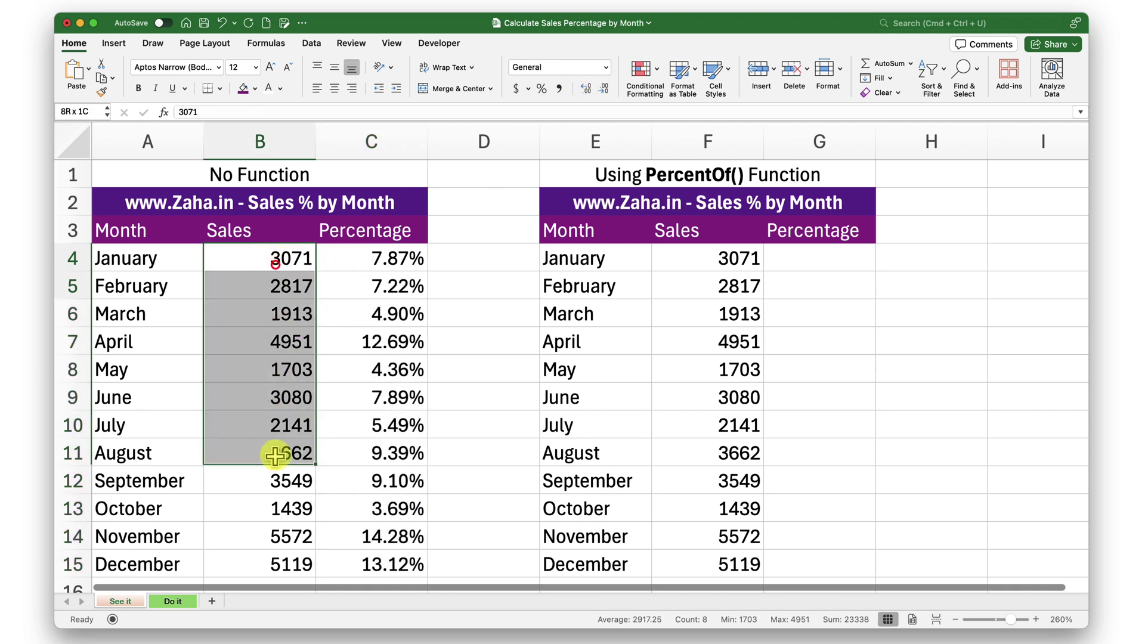
click(398, 262)
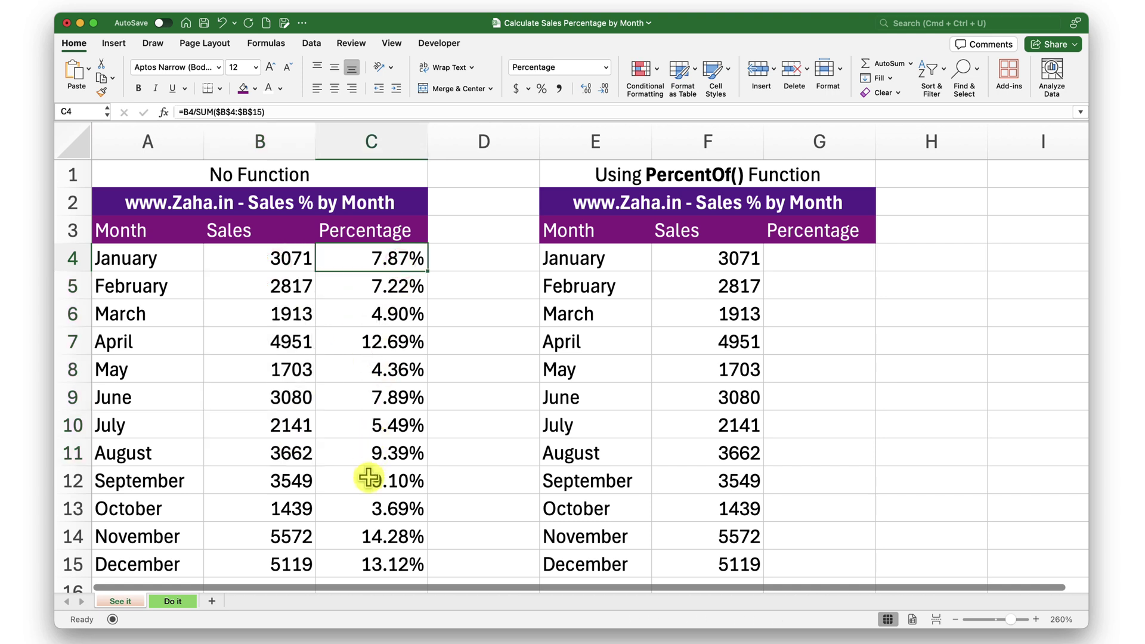
click(808, 259)
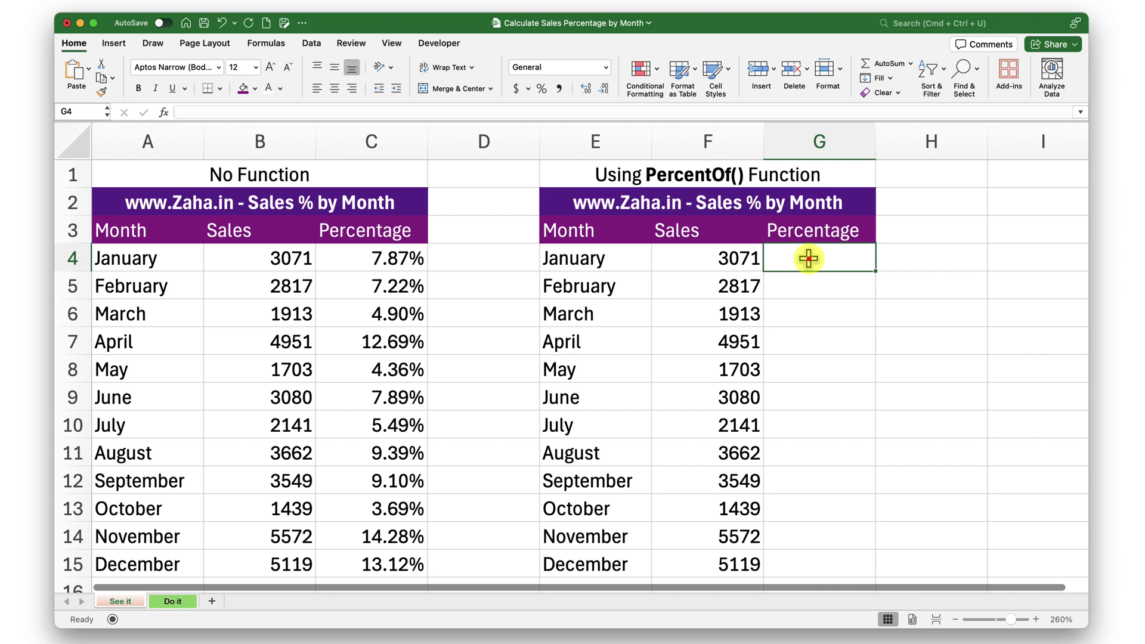
Step: Enter =PERCENTOF(F4, $F$4:$F$15) in G4, giving January's share of 0.07870928
text(=)
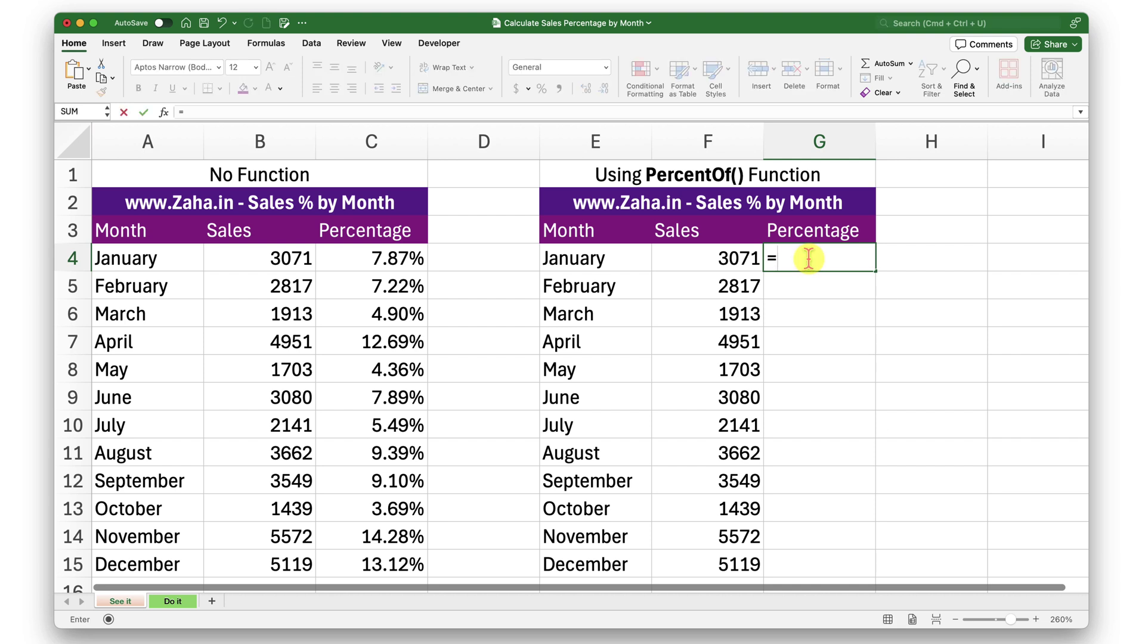
text(percen)
key(Down)
key(Down)
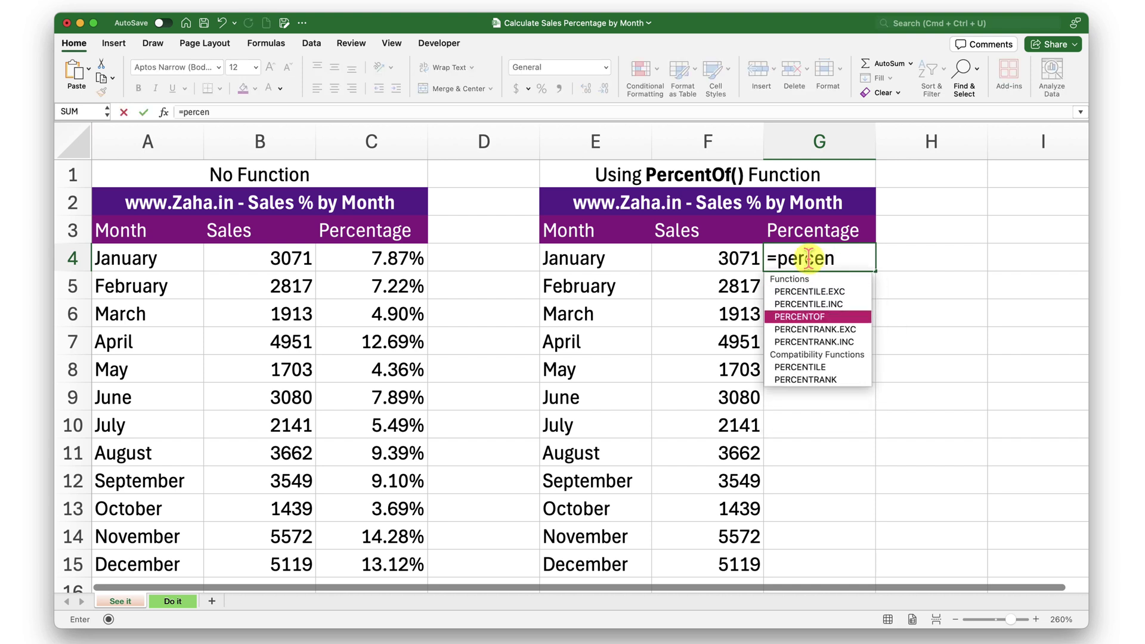
key(Tab)
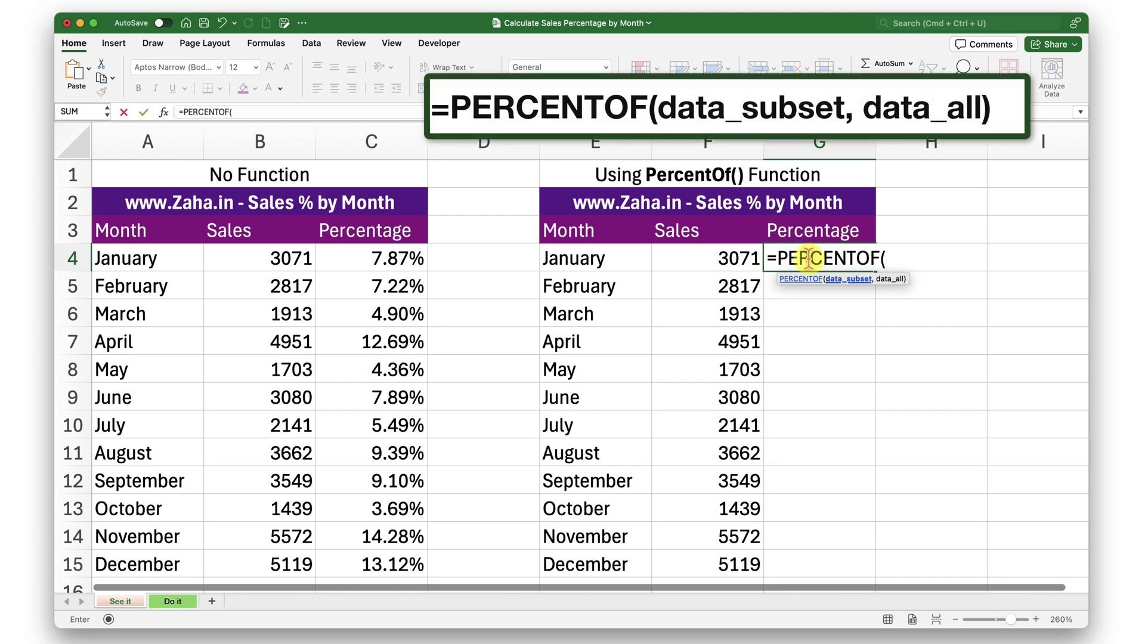
click(719, 259)
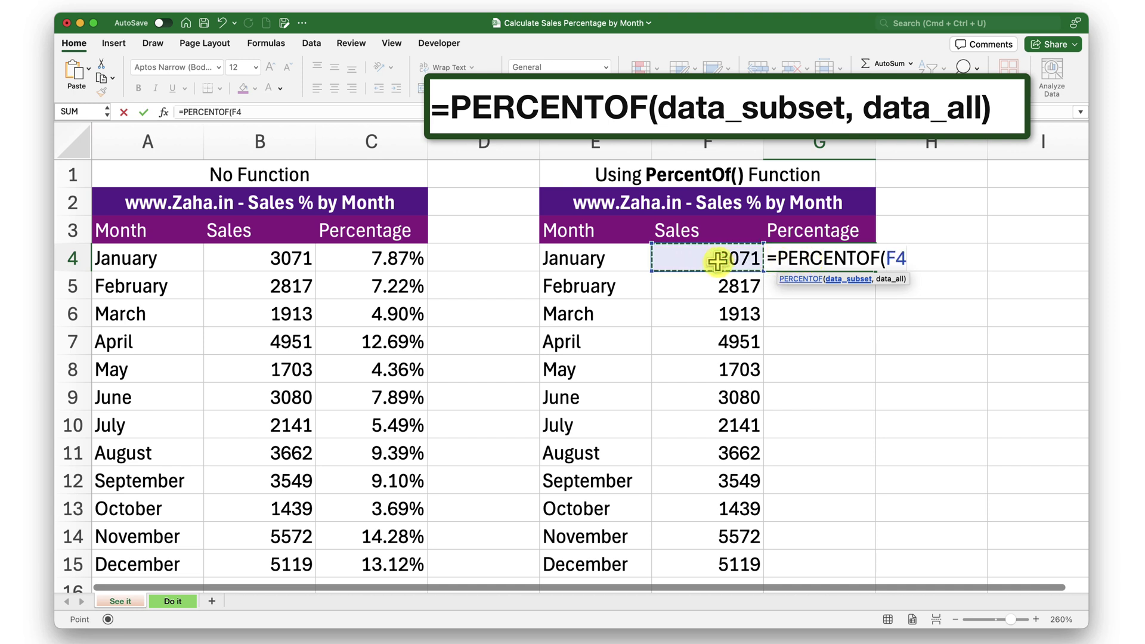
text(,)
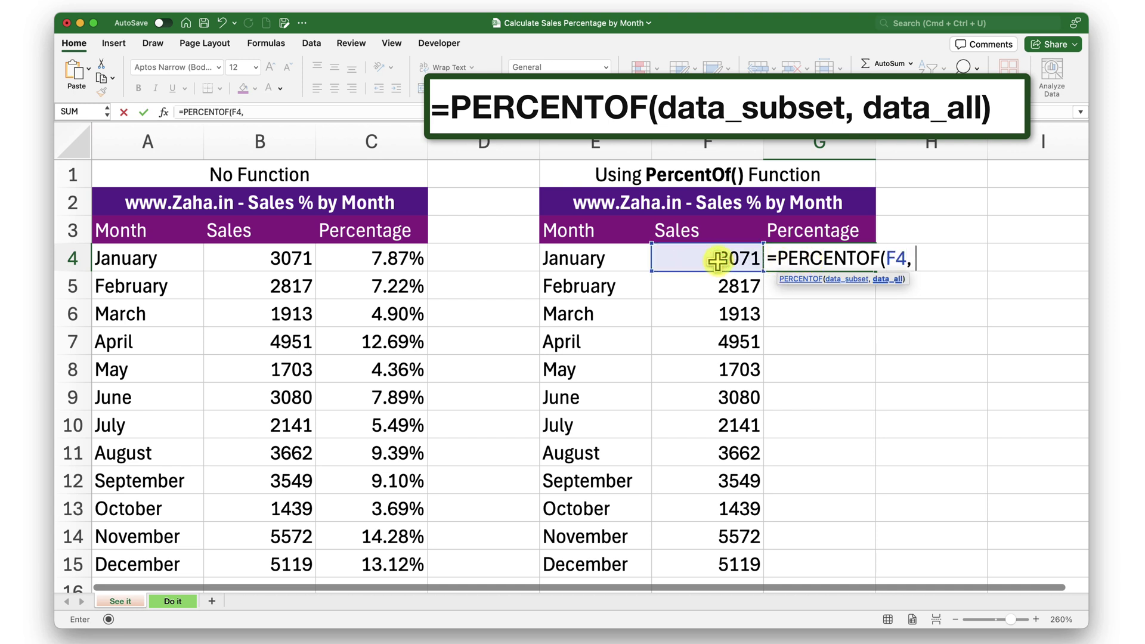
drag(717, 260, 701, 559)
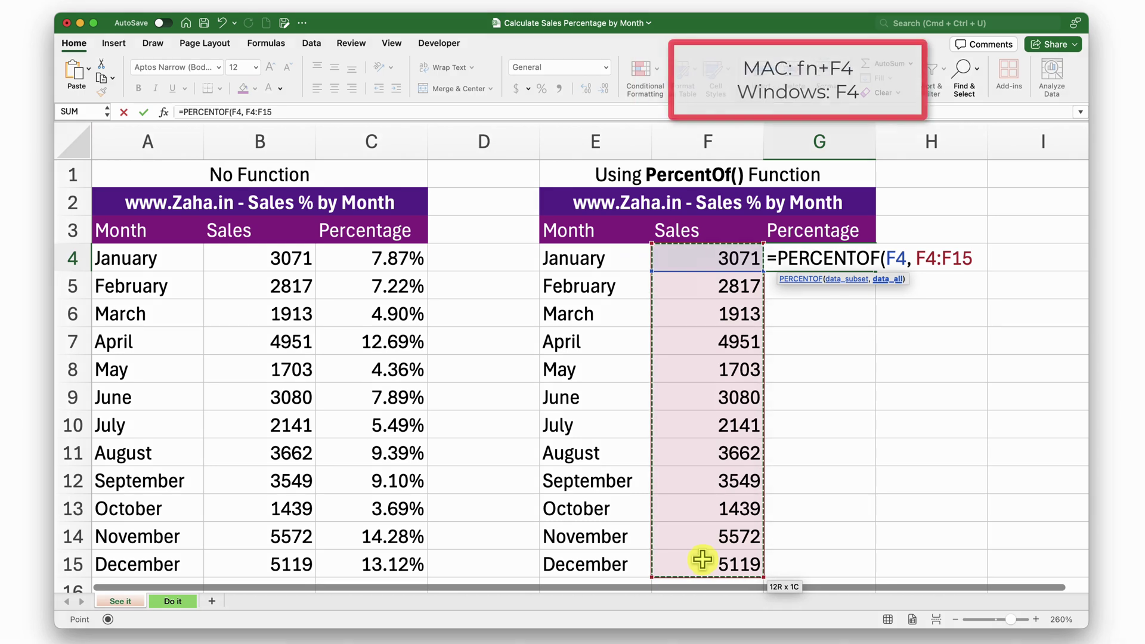
key(F4)
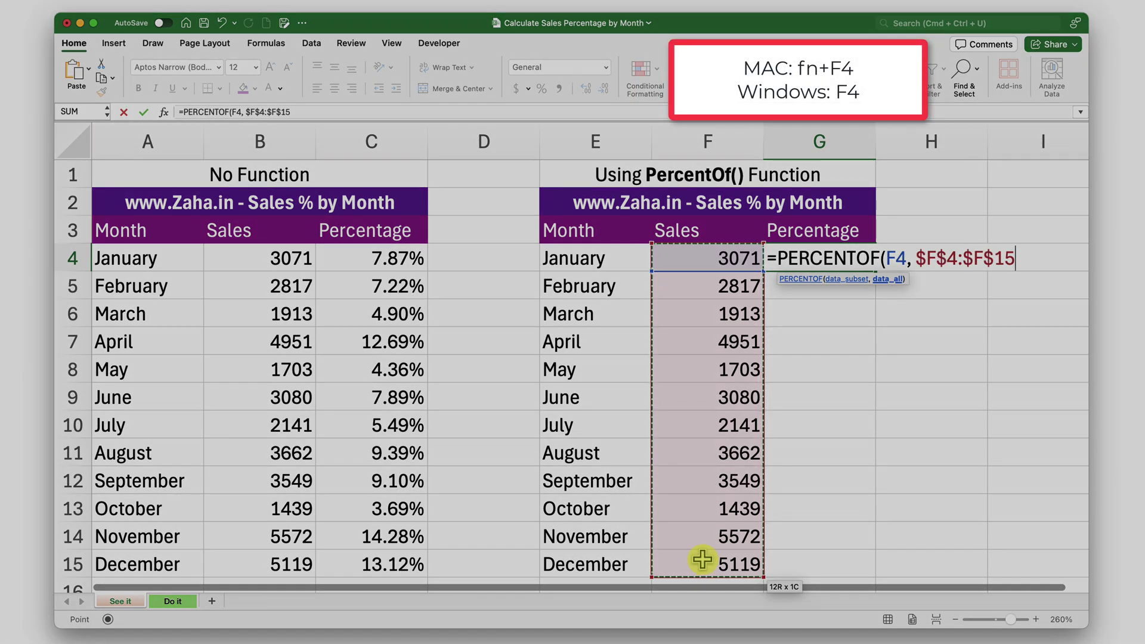
text())
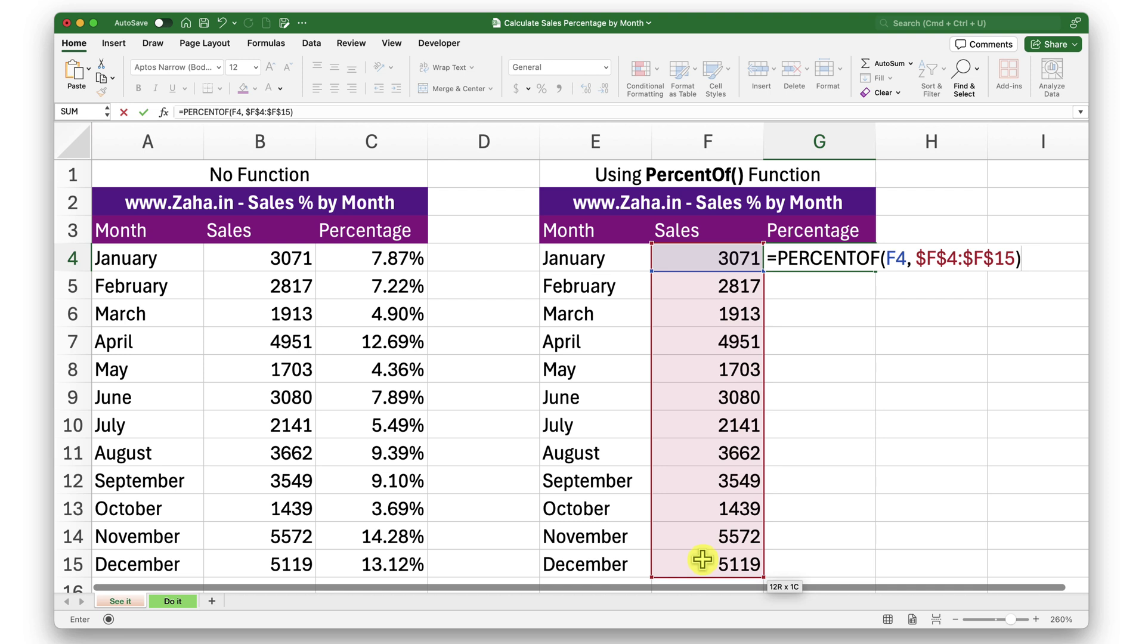
key(Return)
click(855, 257)
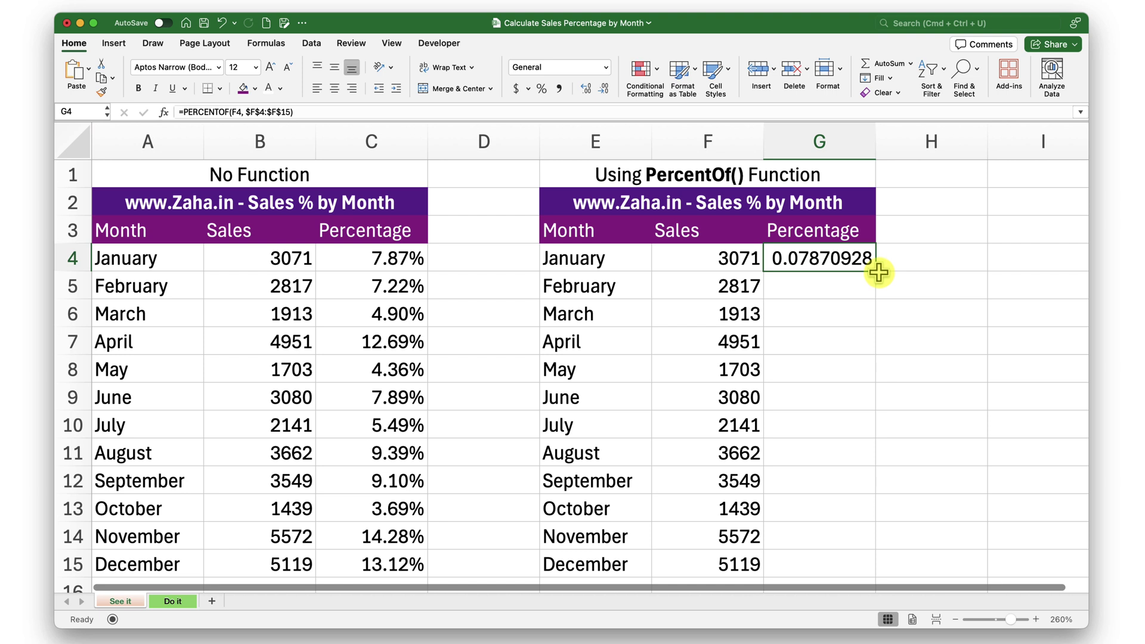
Step: Fill the PERCENTOF formula down G4:G15 and display results as two-decimal percentages
click(878, 273)
click(855, 257)
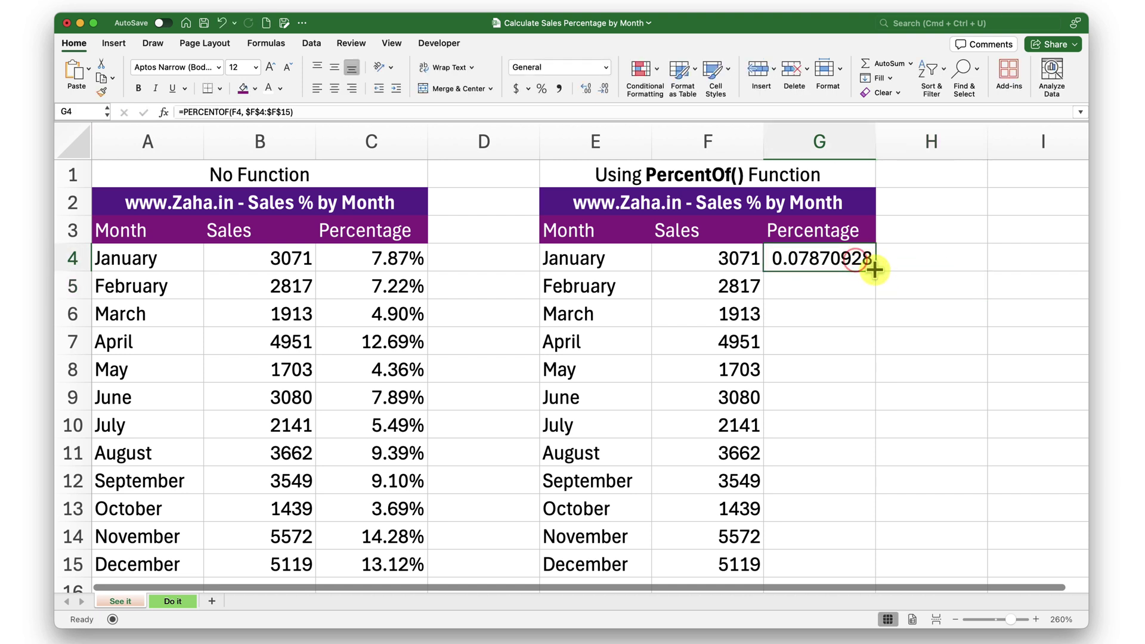
double_click(874, 270)
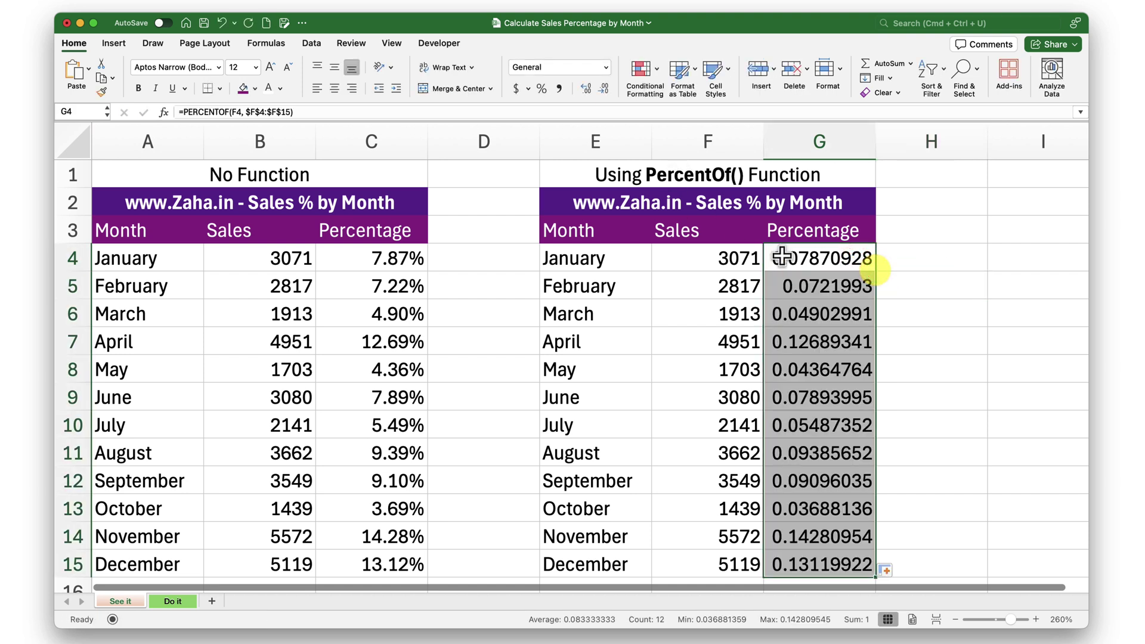
click(541, 90)
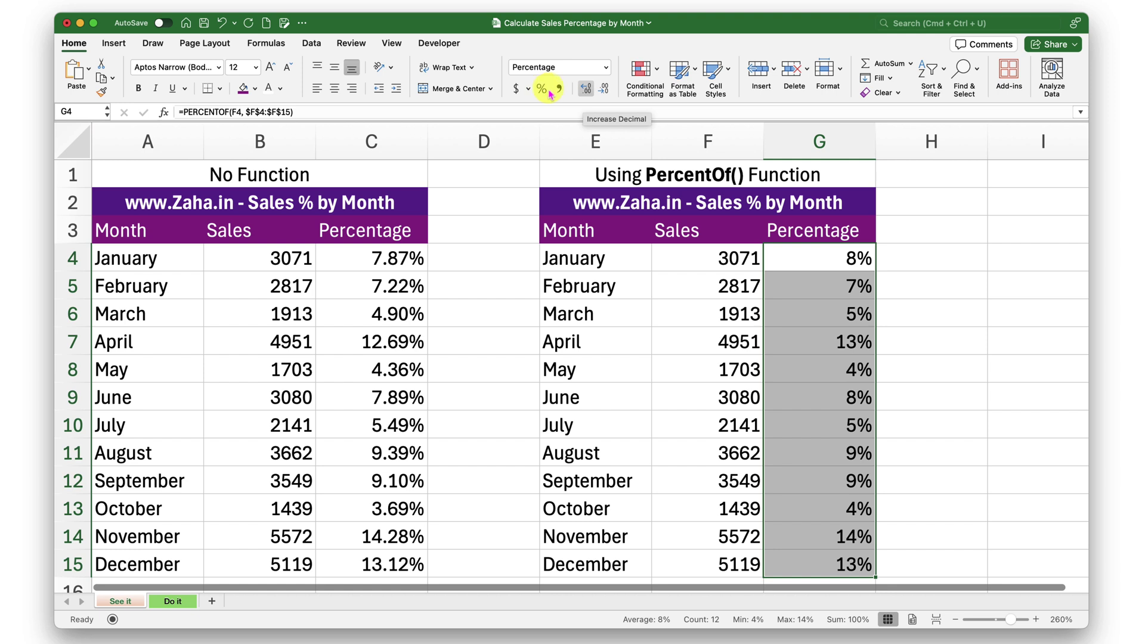
double_click(584, 89)
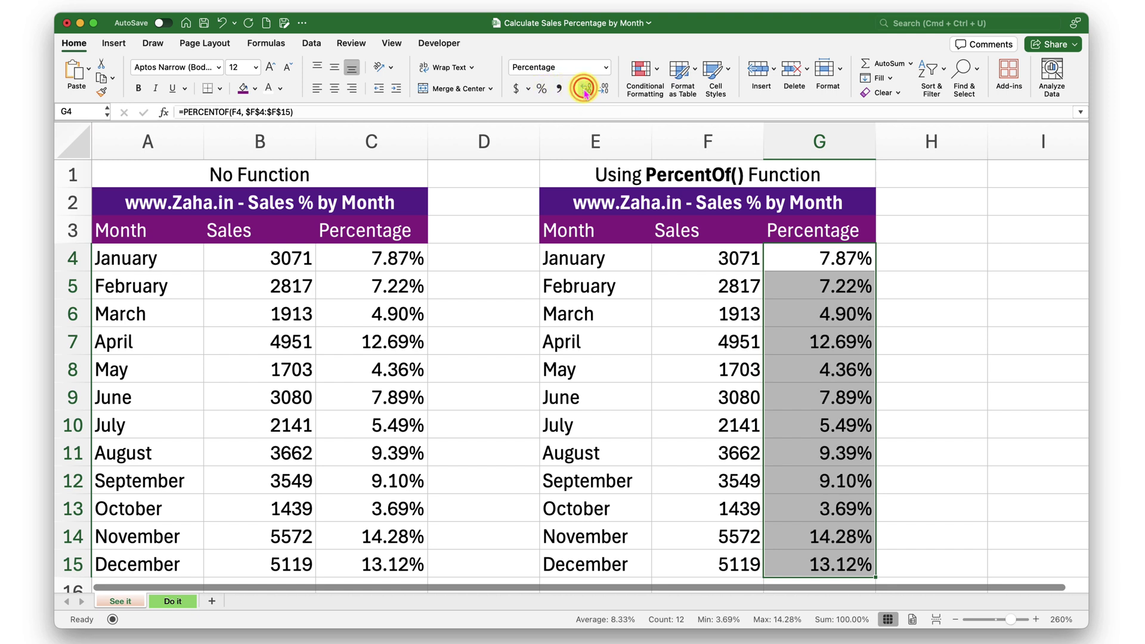
click(711, 292)
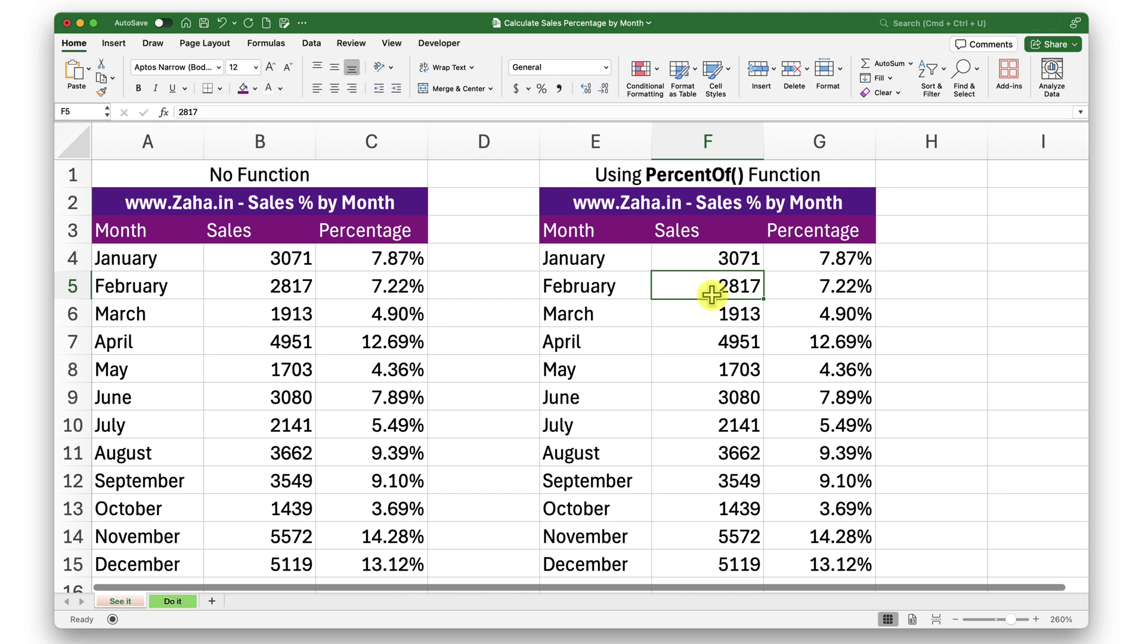
Step: Switch to the sheet with new sales figures (January 6197) and select cell C6
click(170, 601)
click(419, 304)
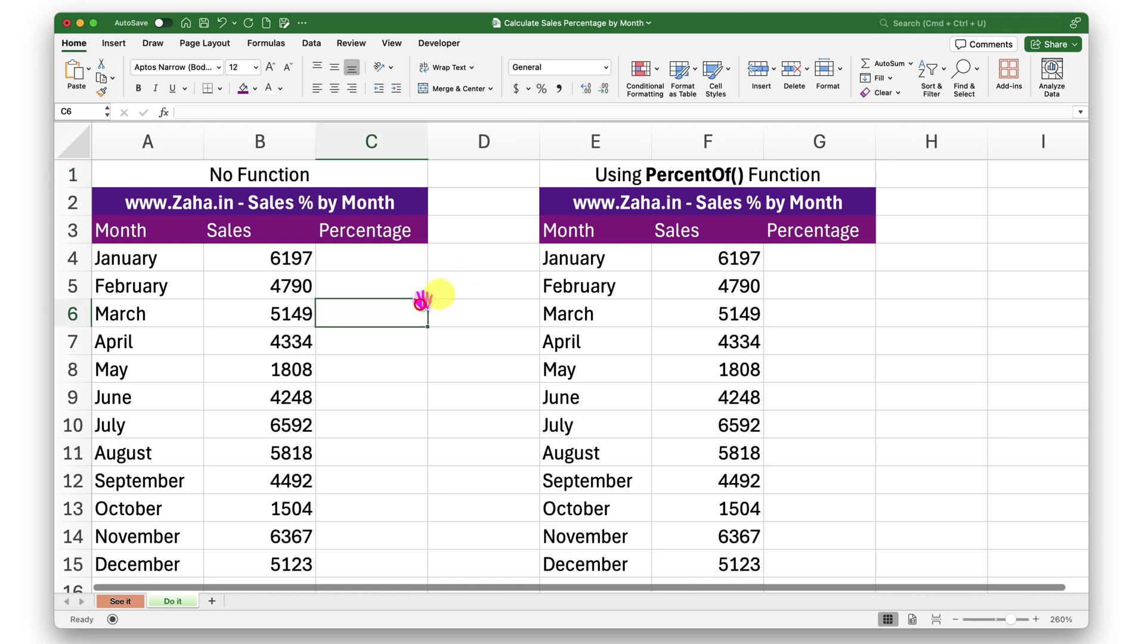